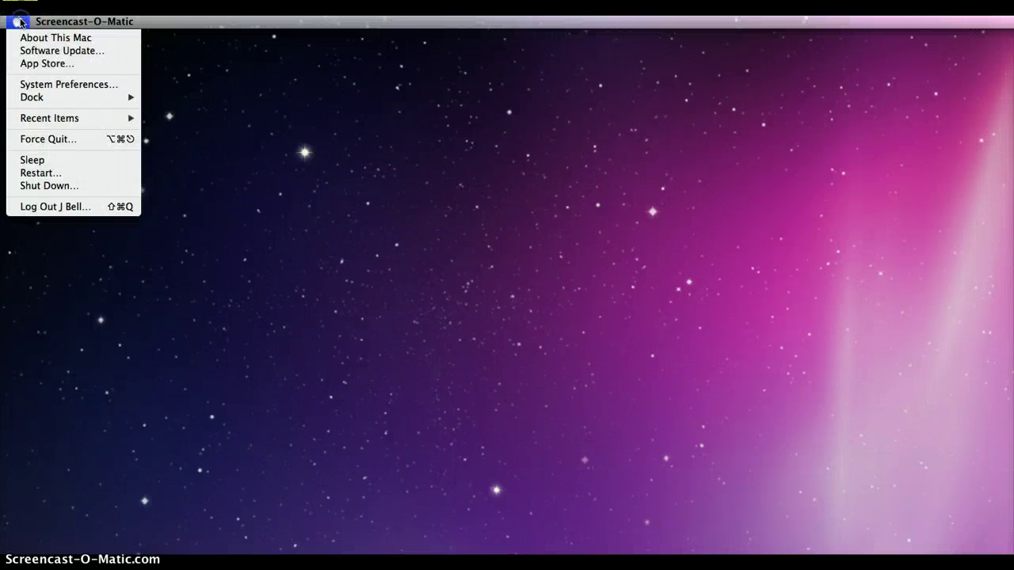
View the About This Mac details window, move it to the screen centre, then close it
click(54, 40)
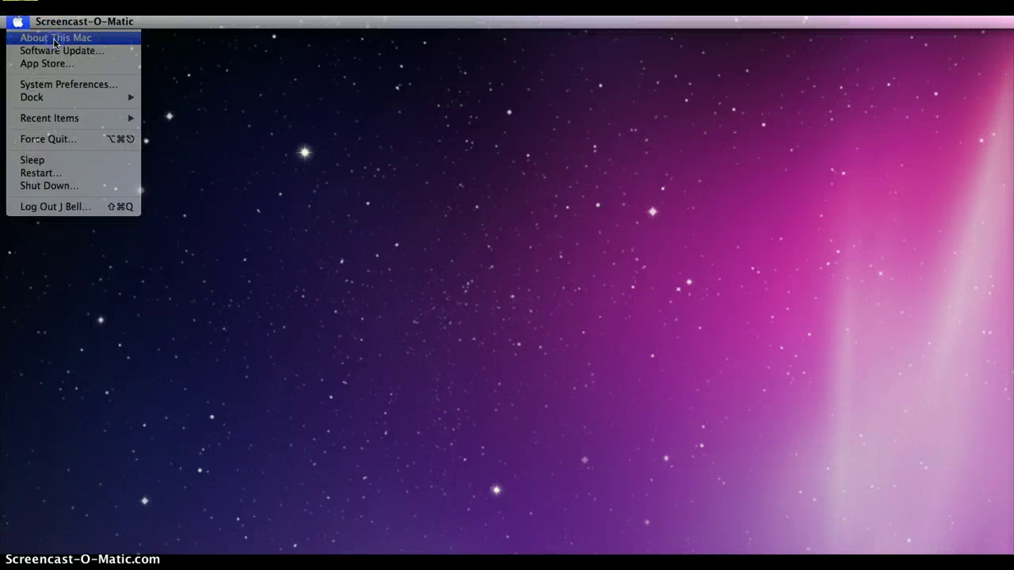
drag(870, 195, 420, 142)
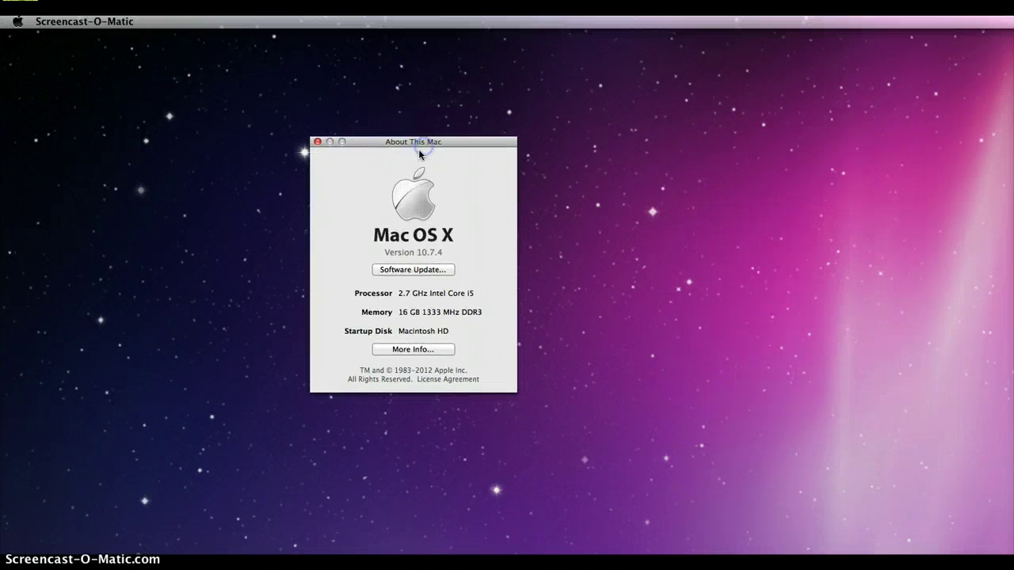
click(320, 145)
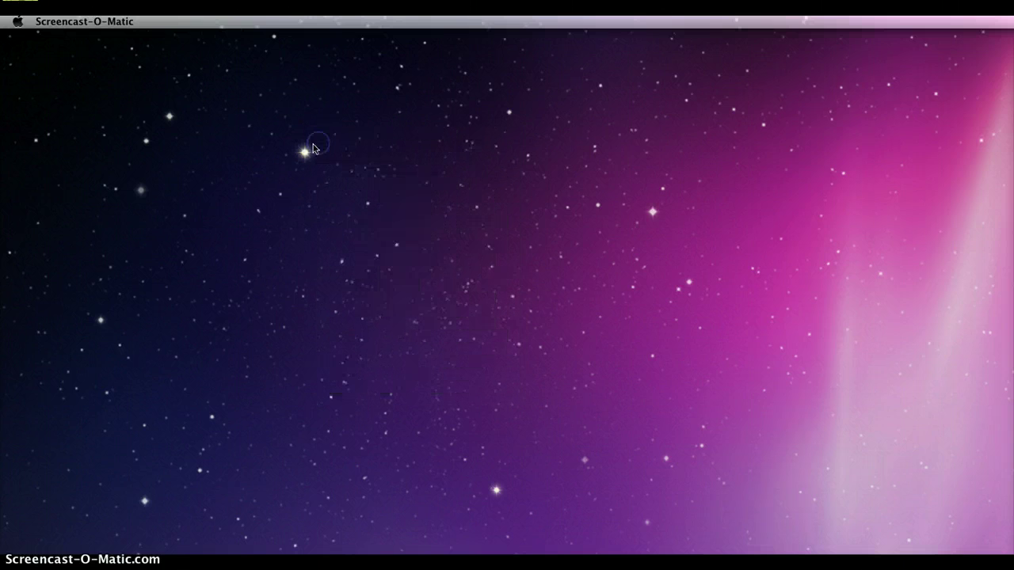
Open the Keyboard pane in System Preferences from the Apple menu
click(18, 21)
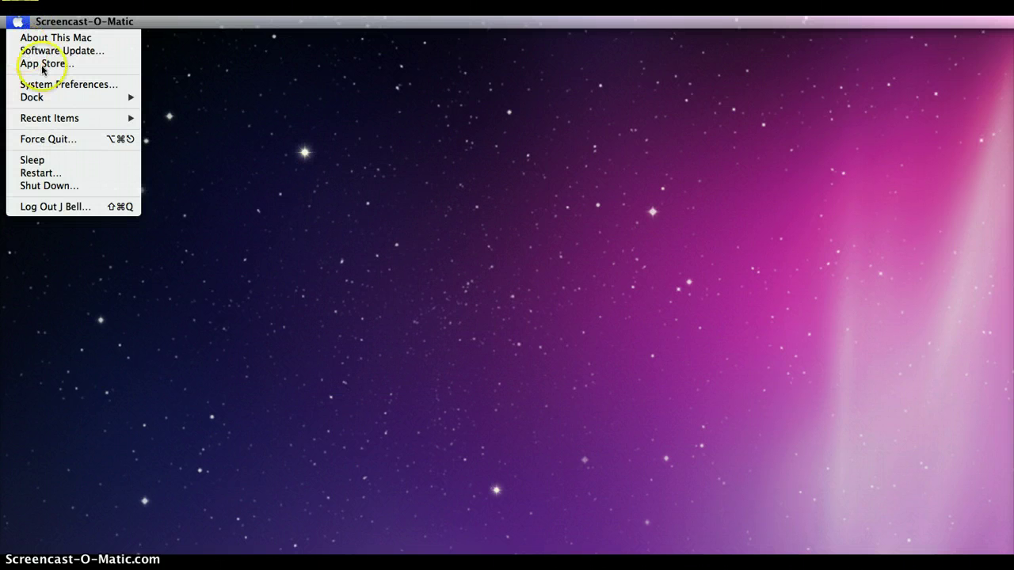
click(68, 84)
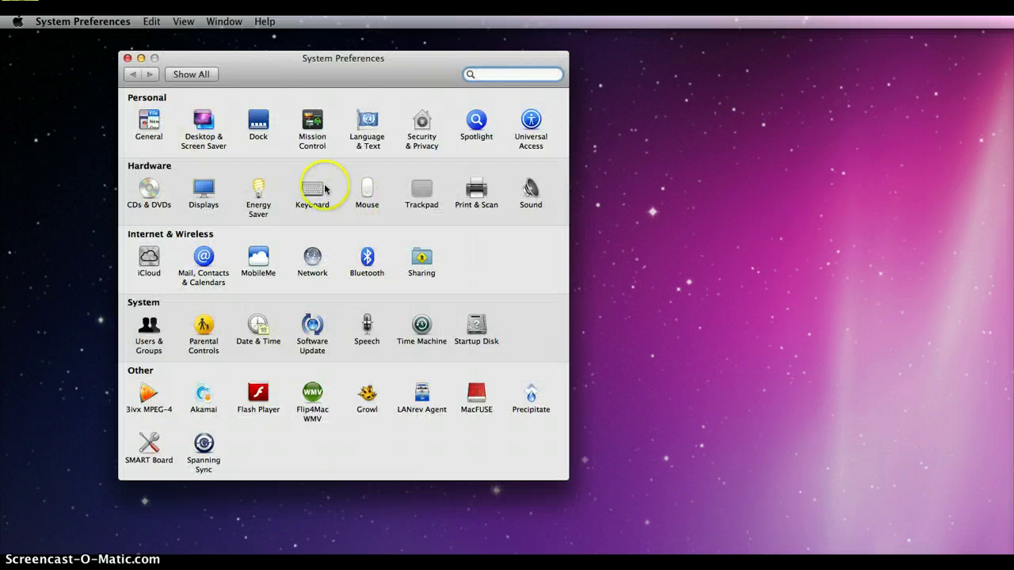
click(313, 190)
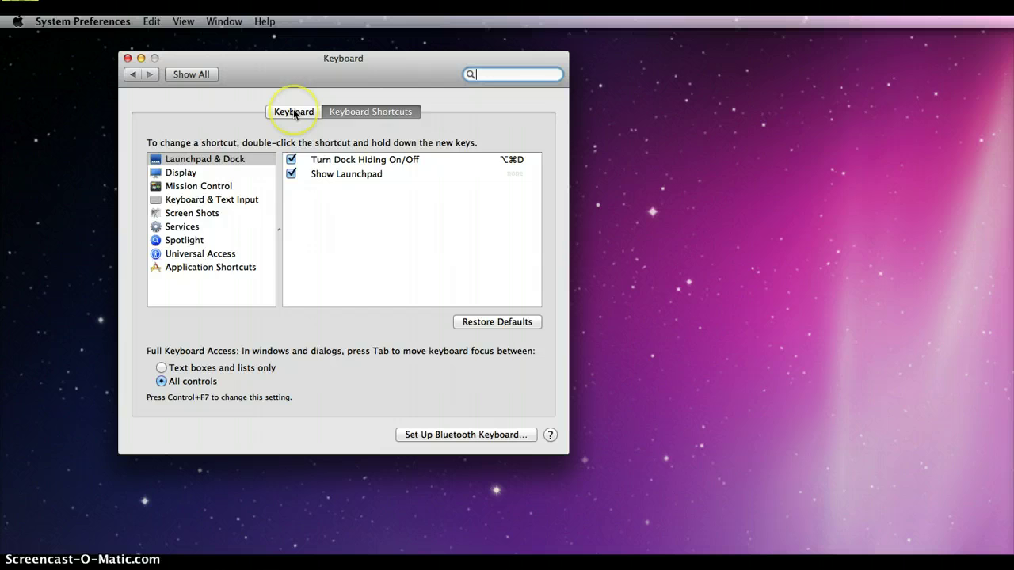
In the Keyboard tab, enable 'Use all F1, F2, etc. keys as standard function keys', toggling it off and back on
click(294, 112)
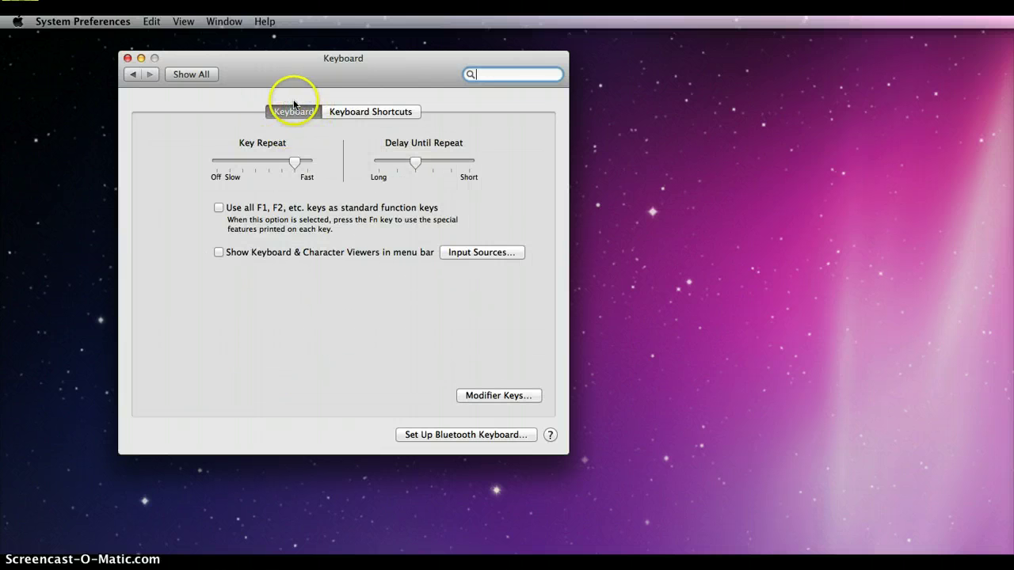
click(226, 209)
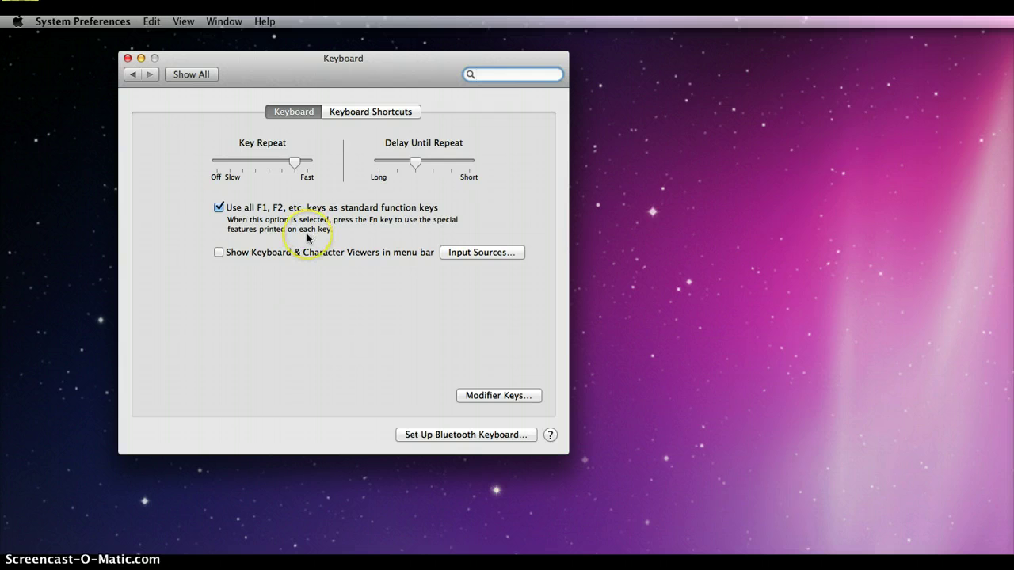
click(219, 208)
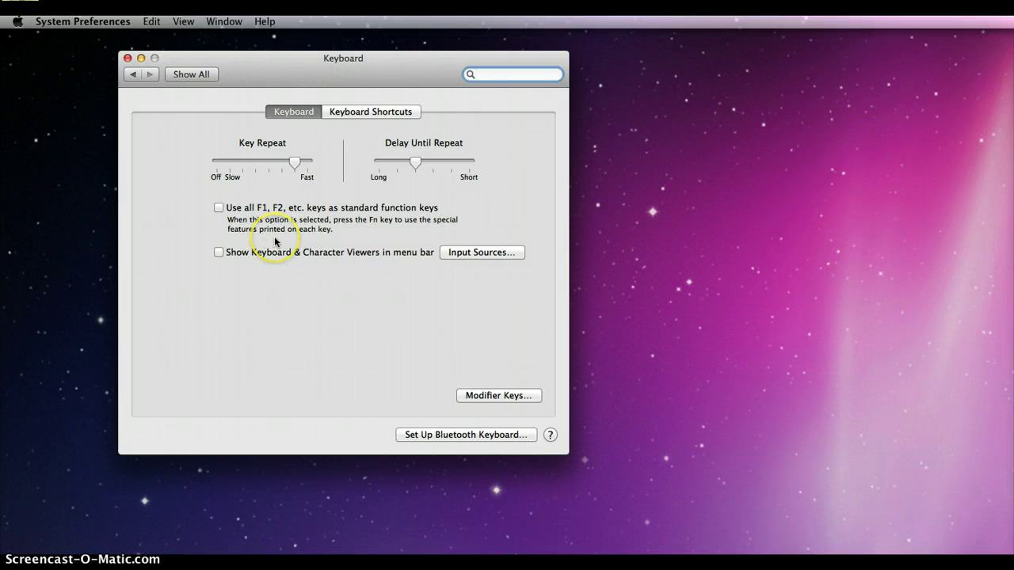
click(219, 208)
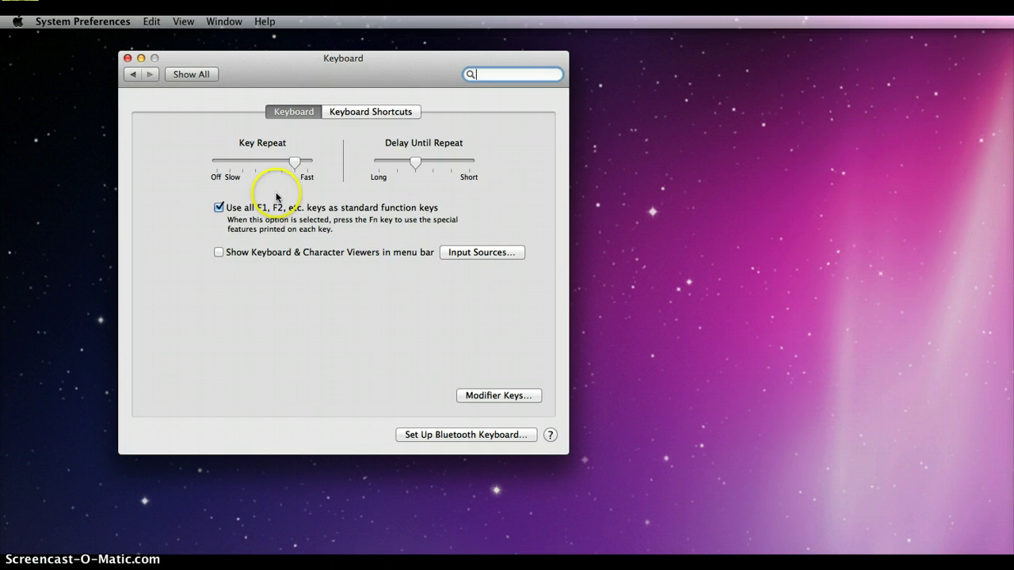
Browse the Display, Mission Control and Keyboard & Text Input shortcut lists for ^F7 and ^F8
click(366, 114)
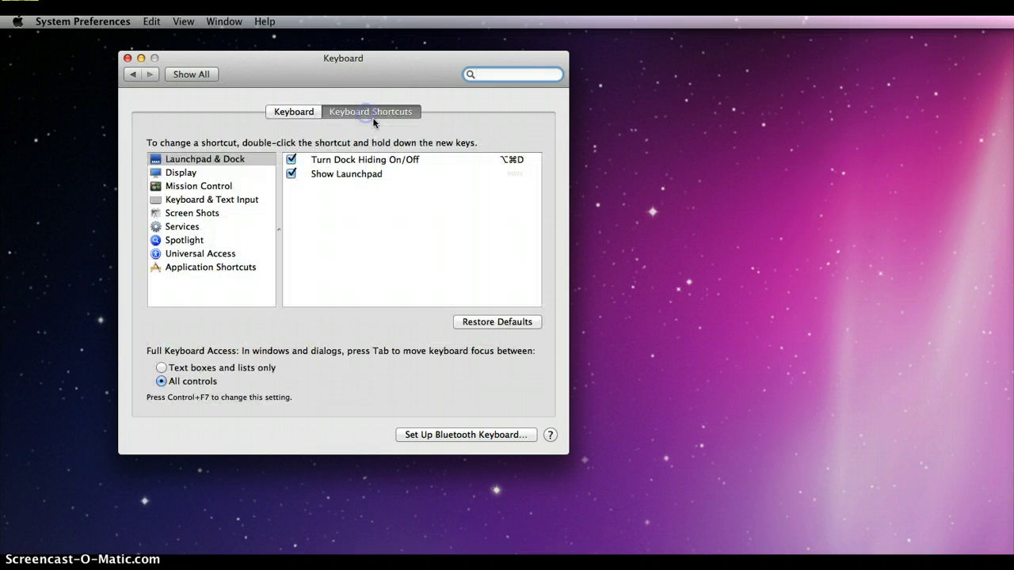
click(194, 174)
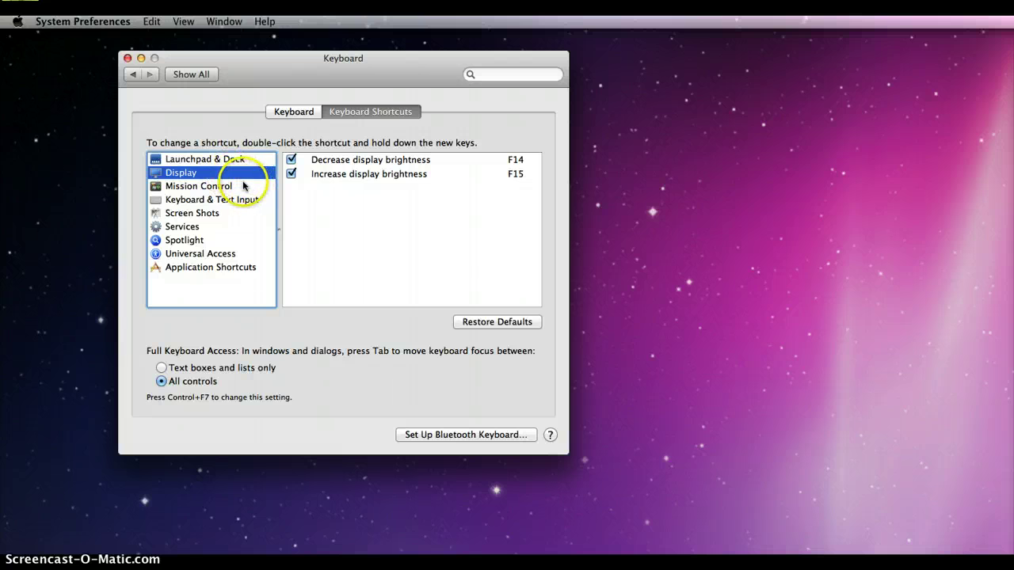
key(Down)
key(Down)
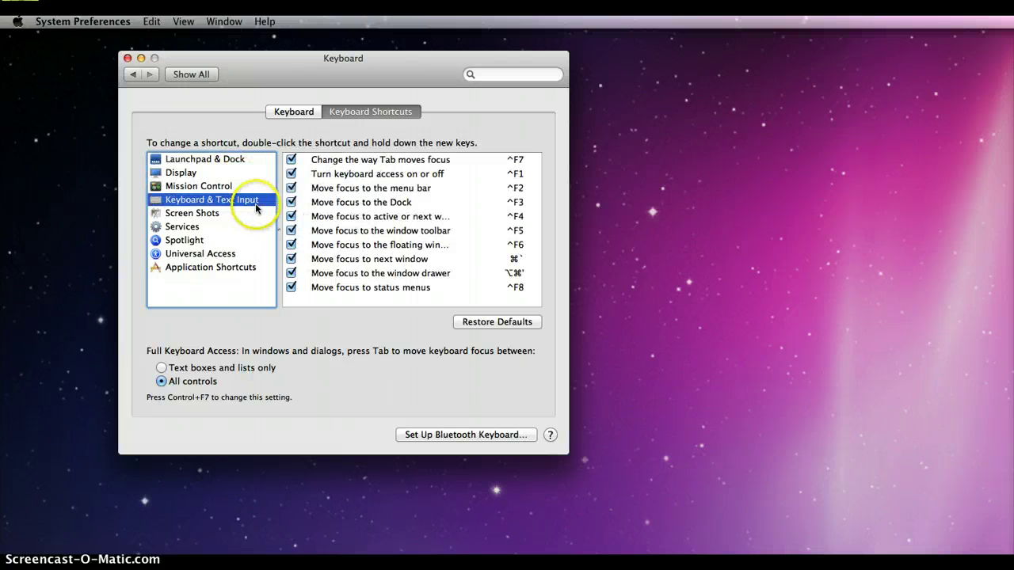
key(Down)
key(Down)
key(Down)
key(Down)
key(Up)
key(Up)
key(Up)
key(Up)
key(Up)
key(Up)
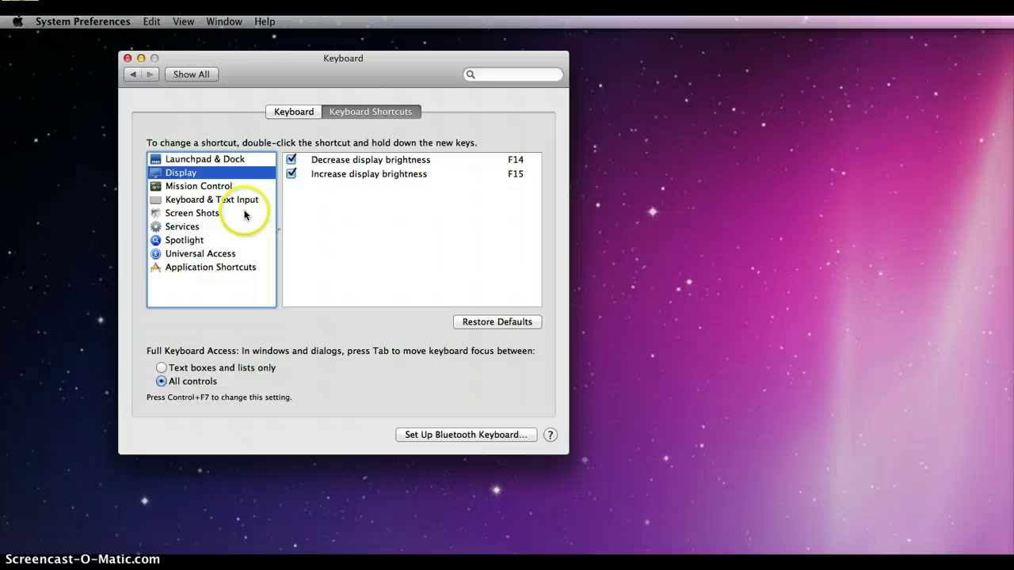
key(Up)
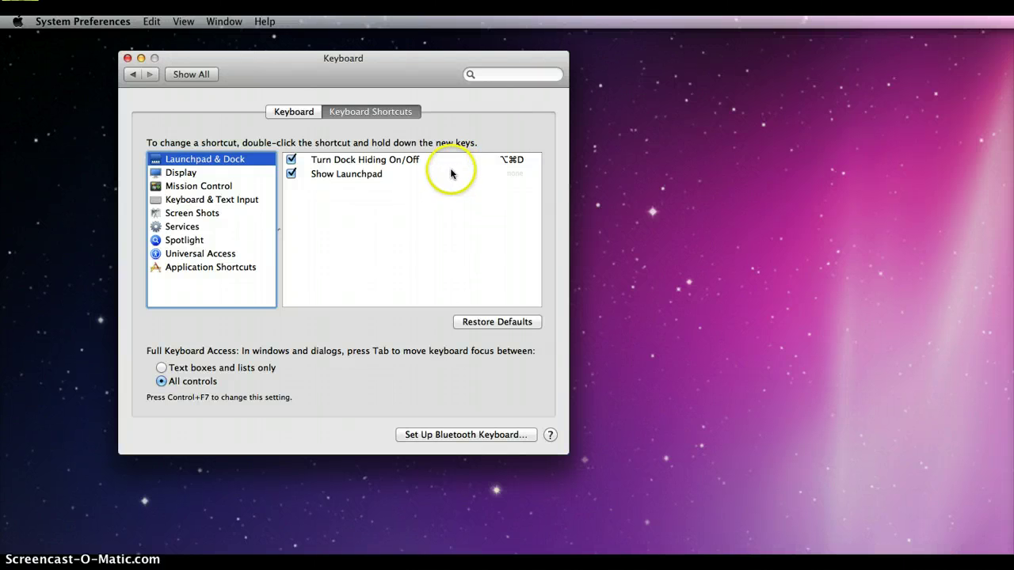
key(Down)
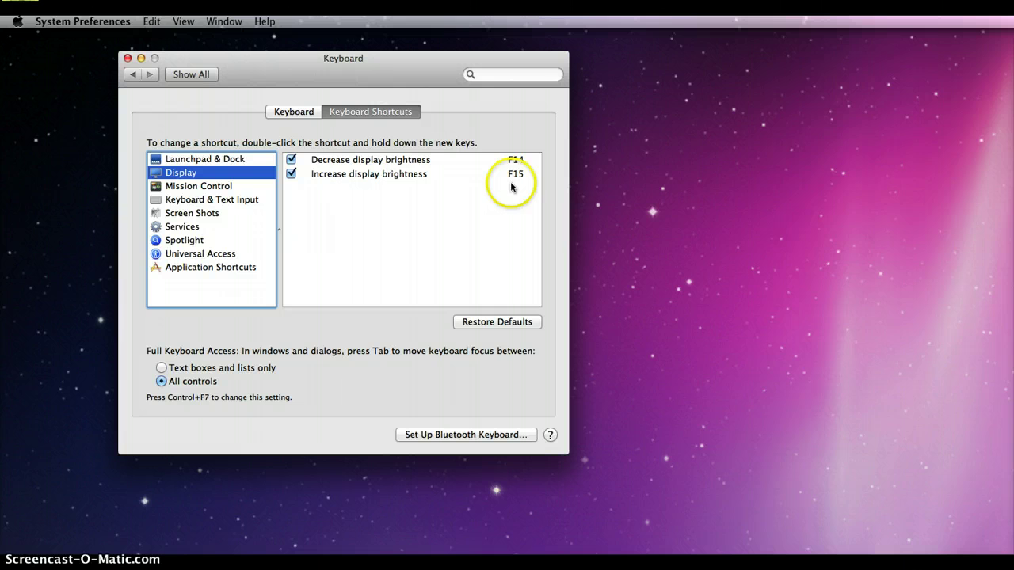
click(225, 189)
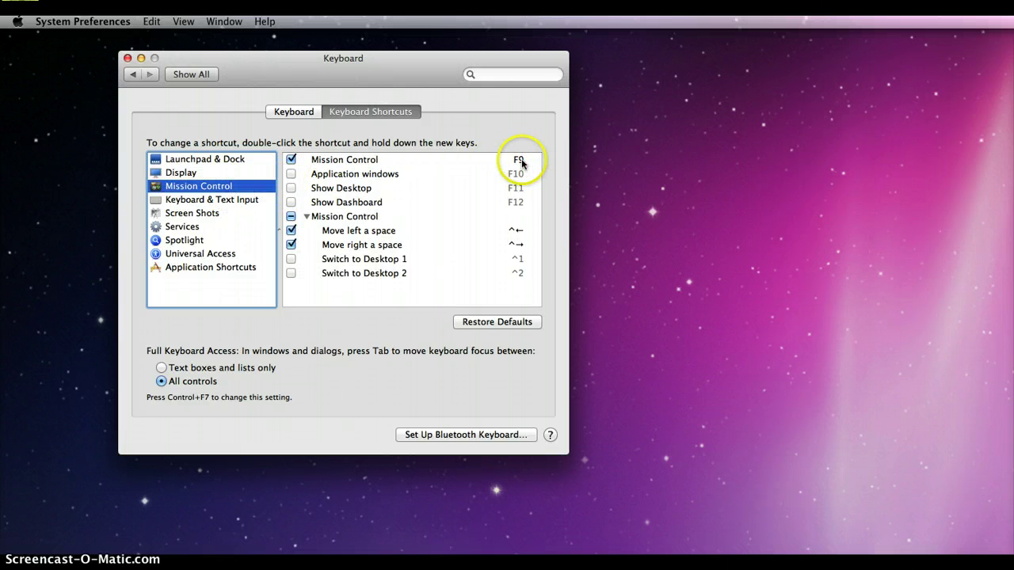
key(Down)
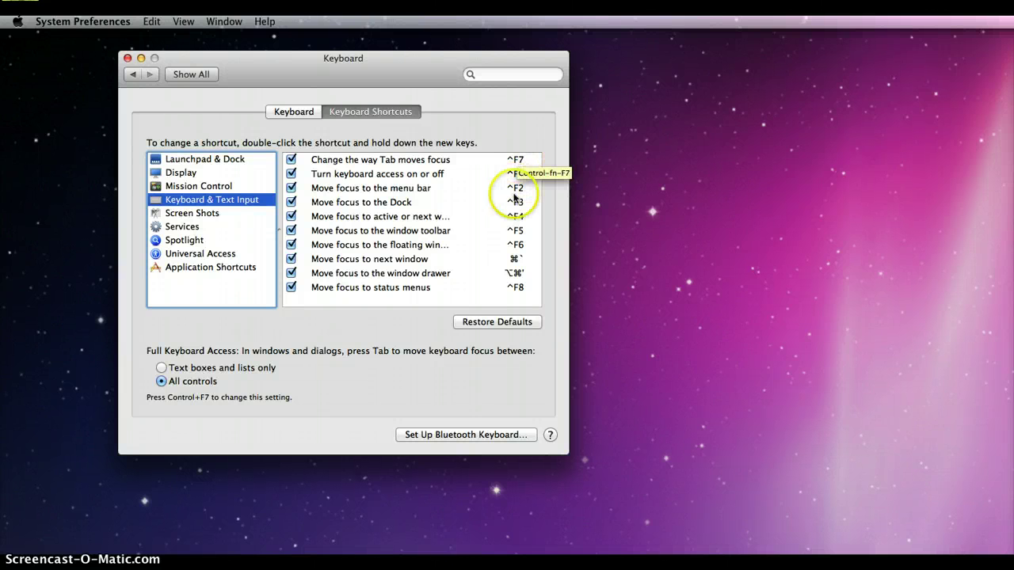
Review the Screen Shots, Services, Spotlight and Universal Access shortcuts, ending on Application Shortcuts
click(192, 213)
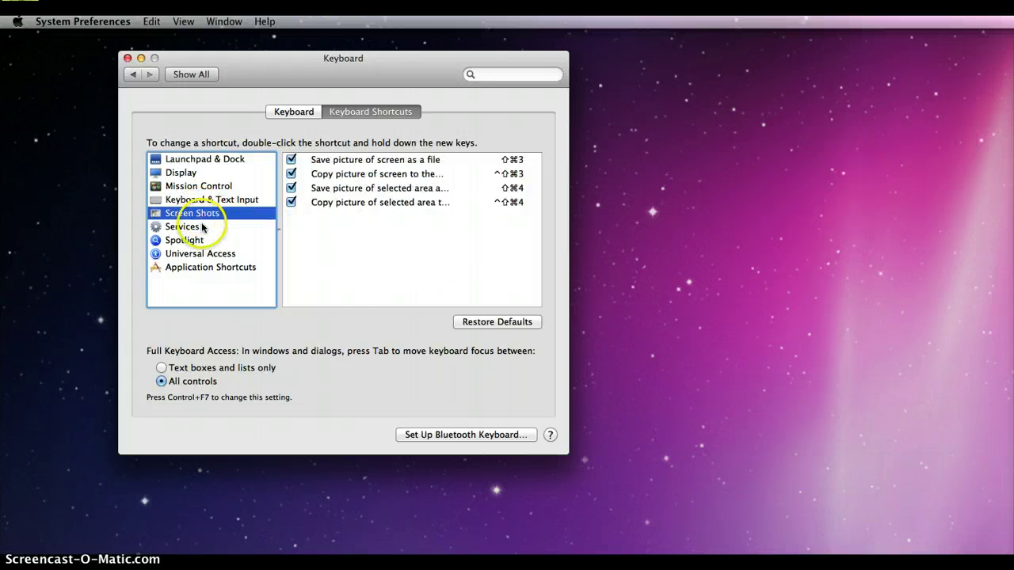
click(182, 227)
scroll(474, 246, down, 3)
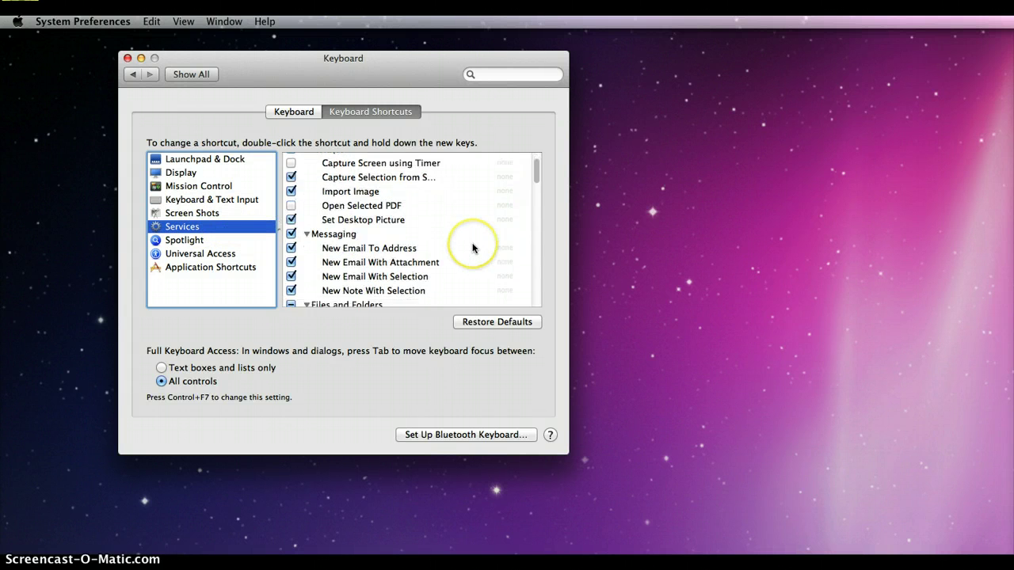
scroll(474, 246, down, 5)
scroll(474, 246, down, 5)
scroll(474, 245, up, 2)
scroll(474, 247, down, 5)
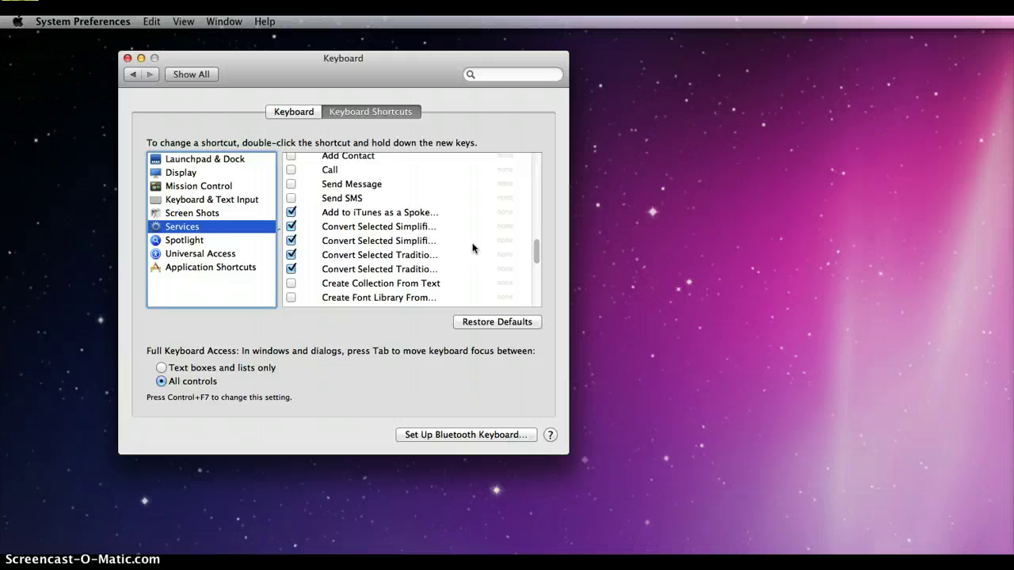
scroll(474, 247, down, 5)
click(184, 240)
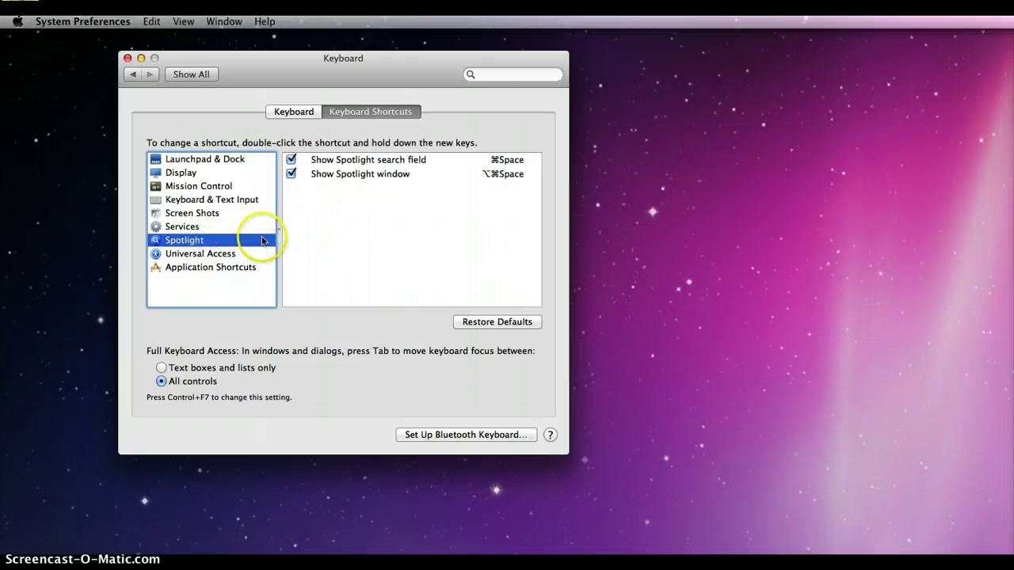
click(216, 253)
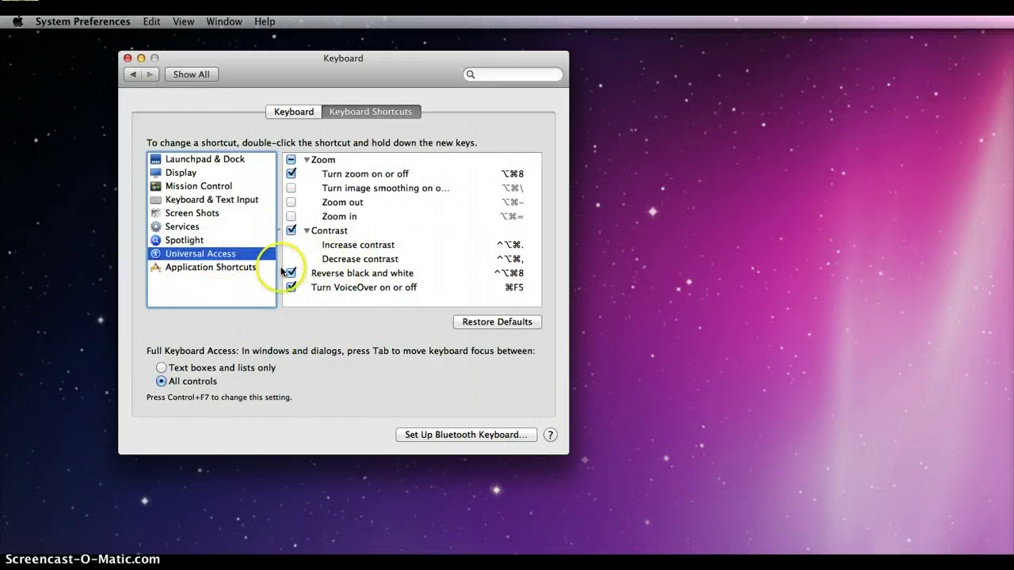
click(222, 271)
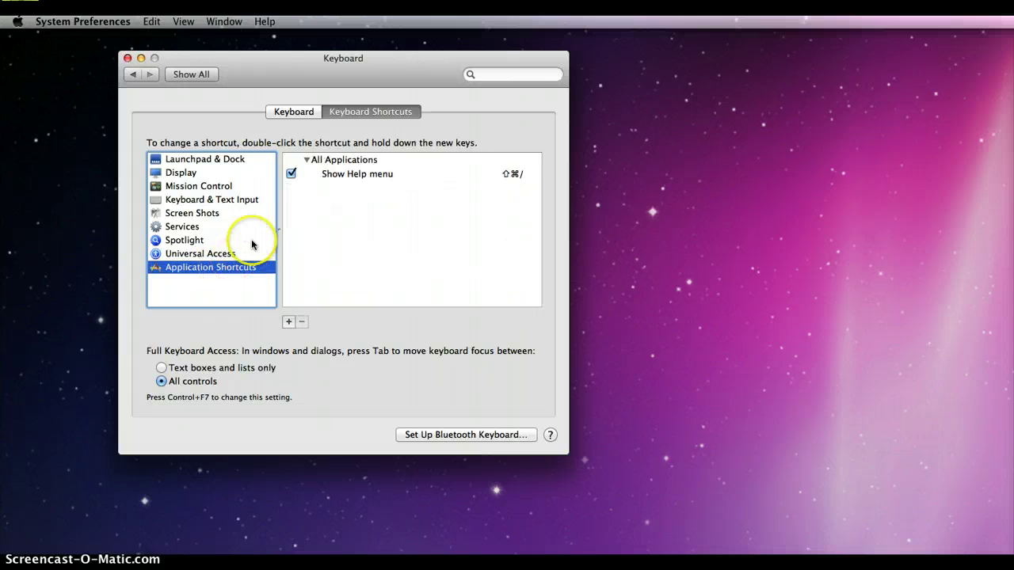
click(515, 175)
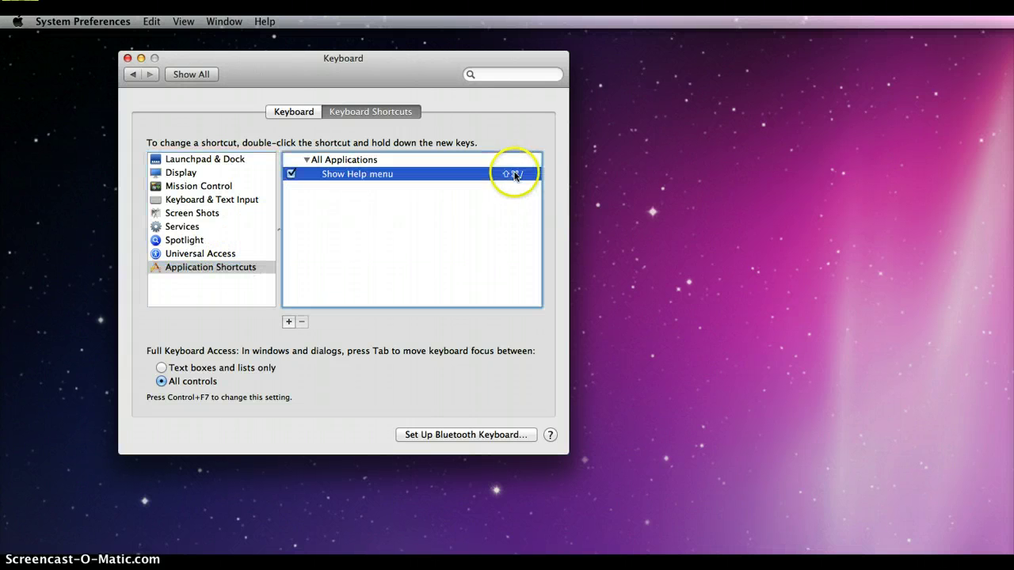
double_click(515, 175)
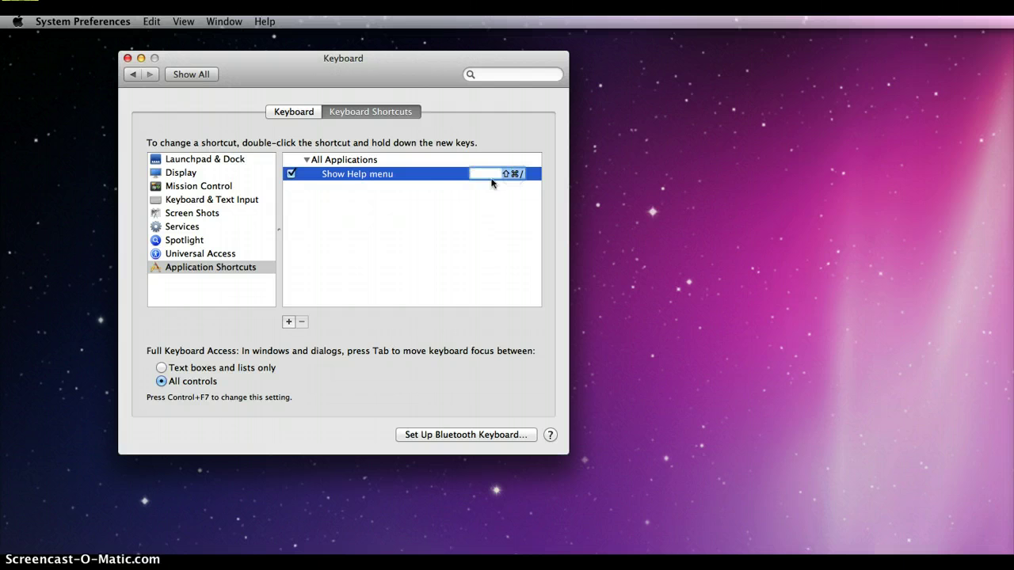
click(444, 220)
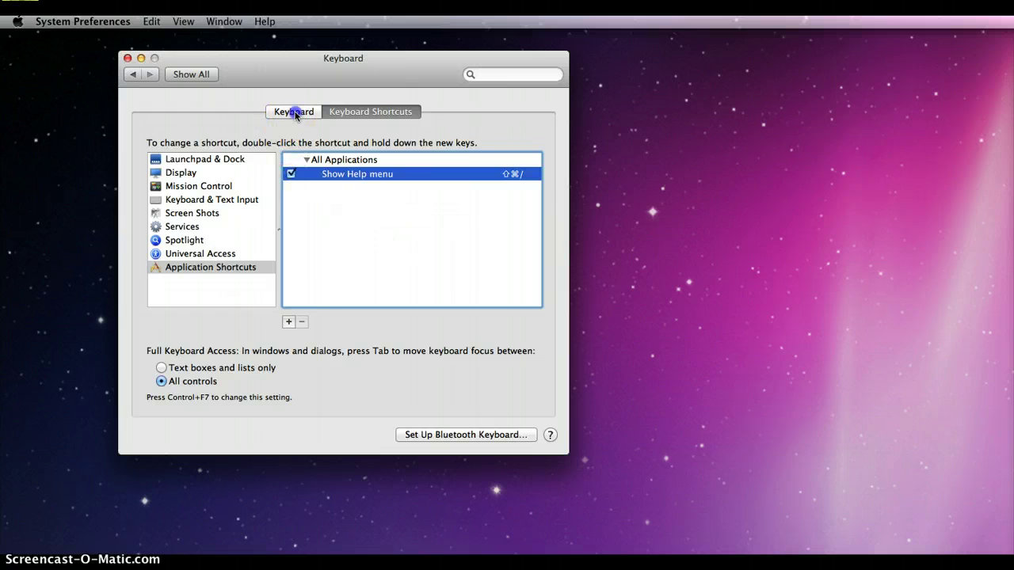
click(294, 111)
click(380, 111)
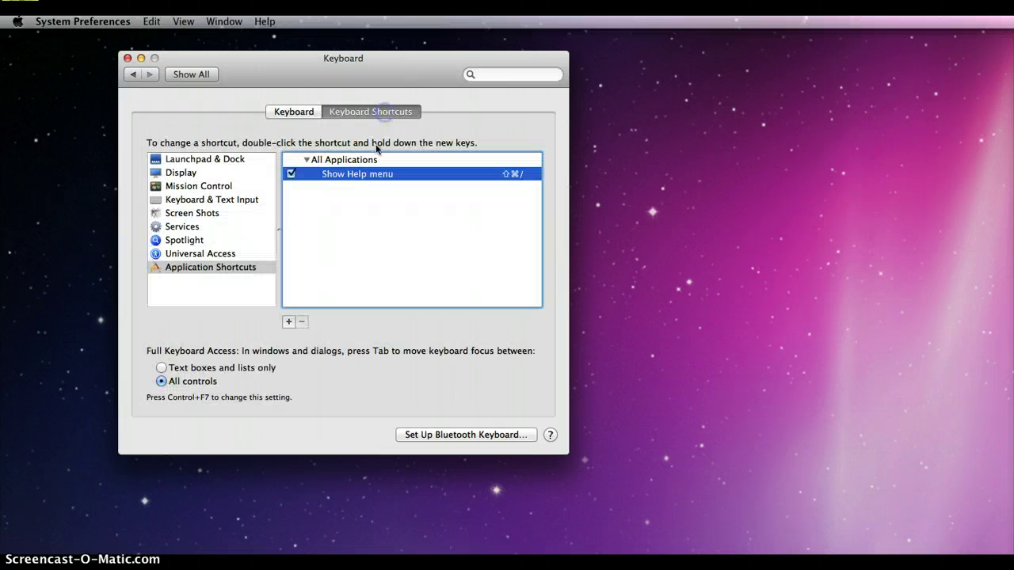